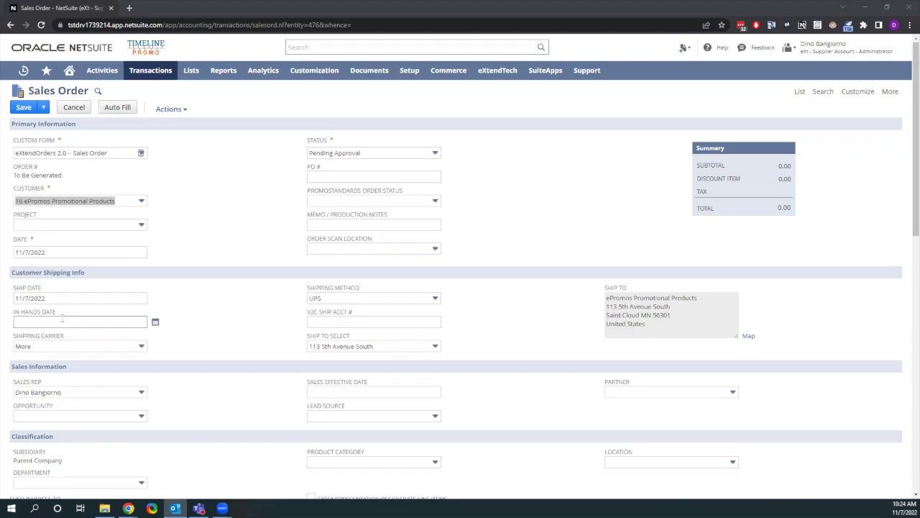
Step: Add an item group to the sales order's deco configuration and pick items 0230-CLR, 0230-TRED and 0230-TBLU for it
scroll(217, 180, "down", 3)
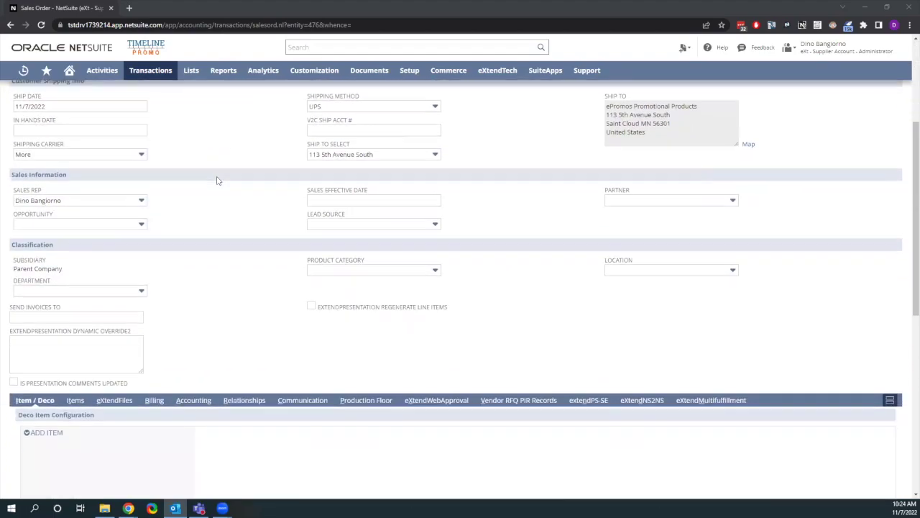
scroll(218, 179, "down", 3)
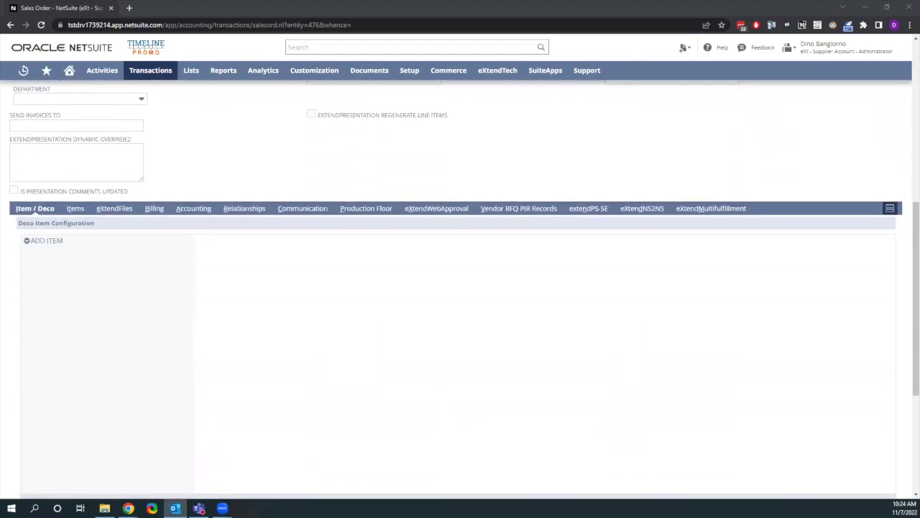
left_click(50, 241)
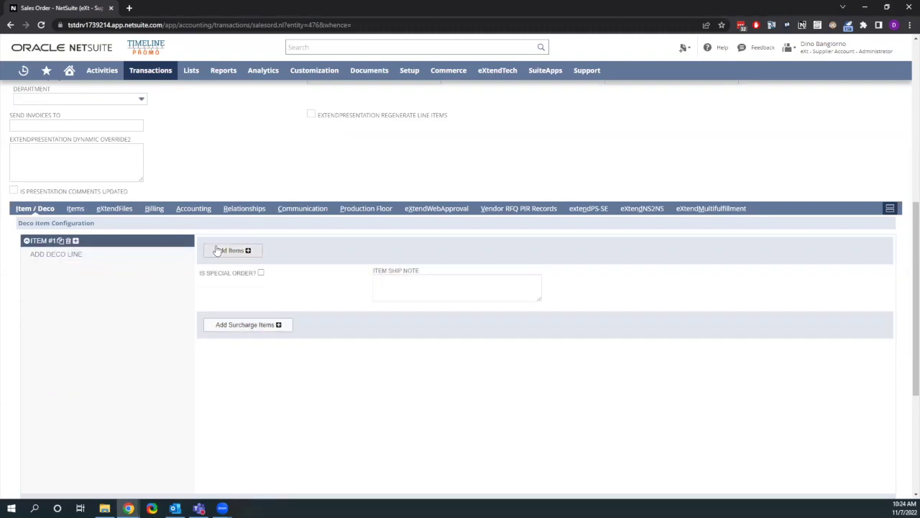
left_click(222, 256)
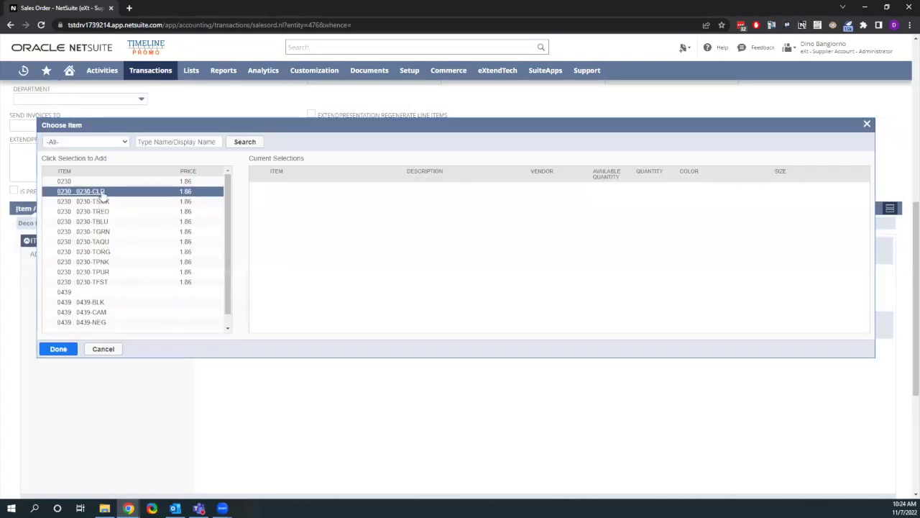
left_click(103, 193)
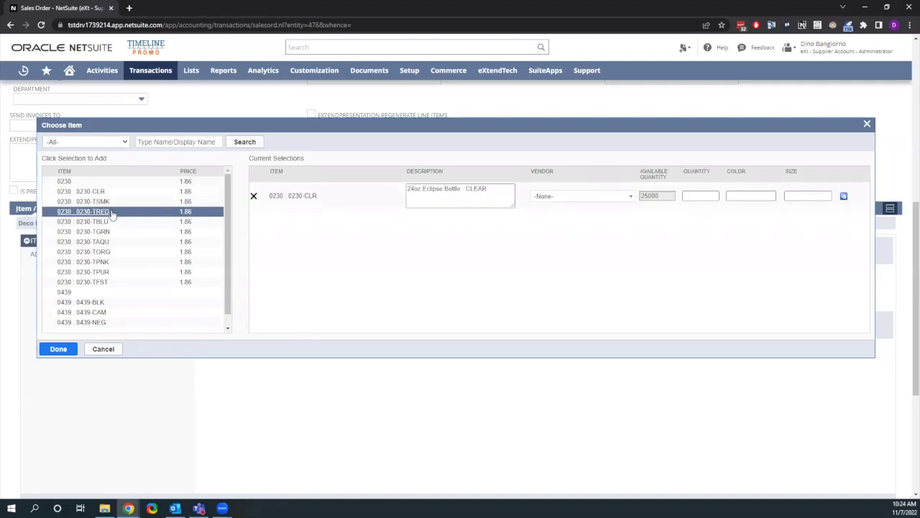
left_click(111, 213)
left_click(107, 224)
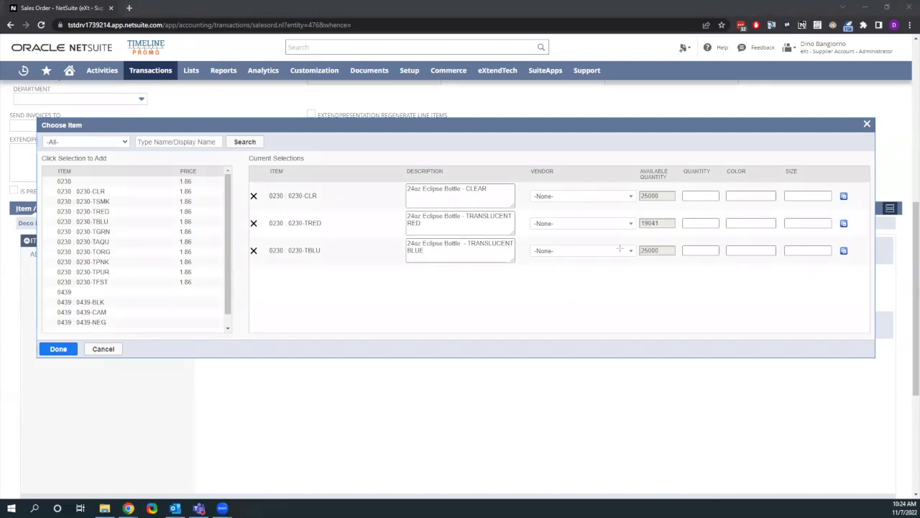
Step: Set the quantities to 300 for 0230-CLR, 250 for 0230-TRED and 180 for 0230-TBLU, and confirm the item selection
left_click_drag(633, 160, 681, 264)
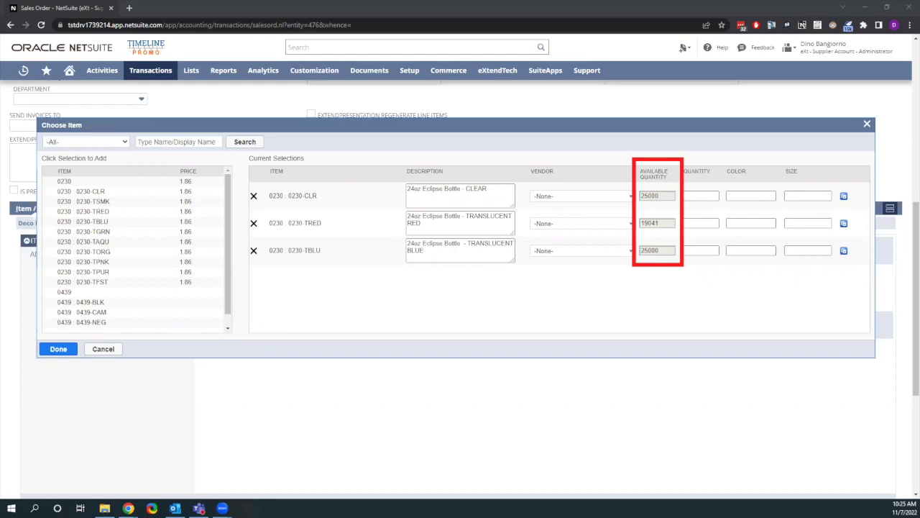
key("ctrl+z")
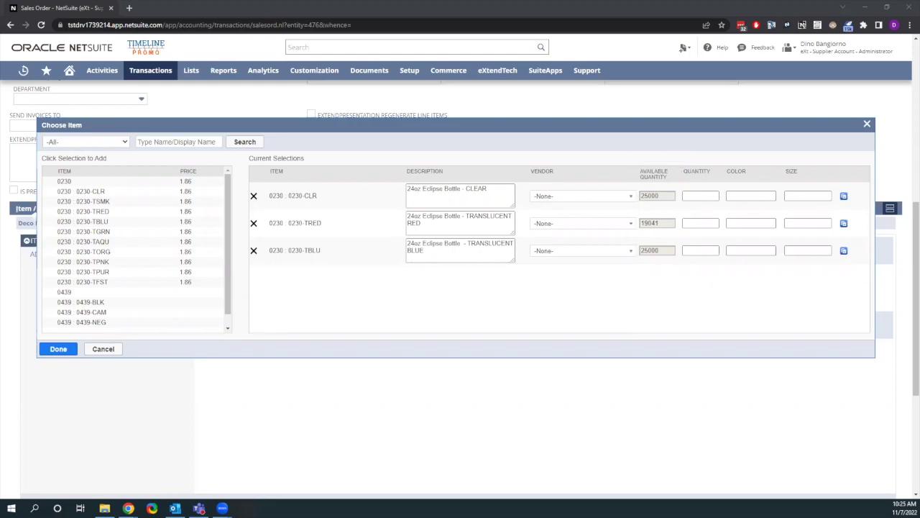
left_click(706, 225)
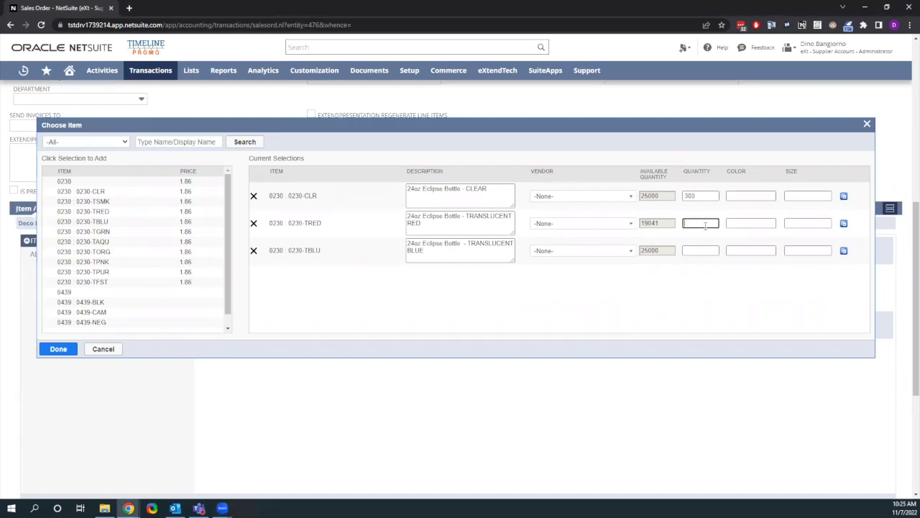
type("250")
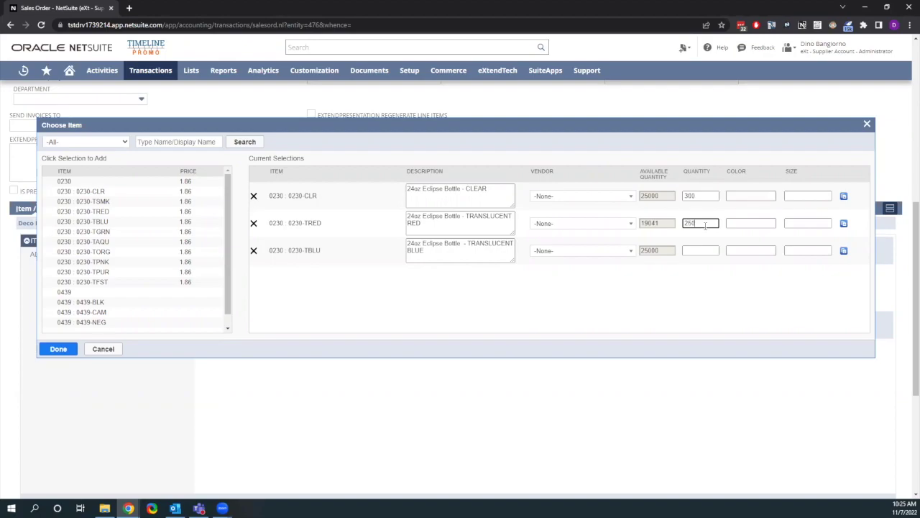
key("Tab")
left_click(701, 250)
type("150")
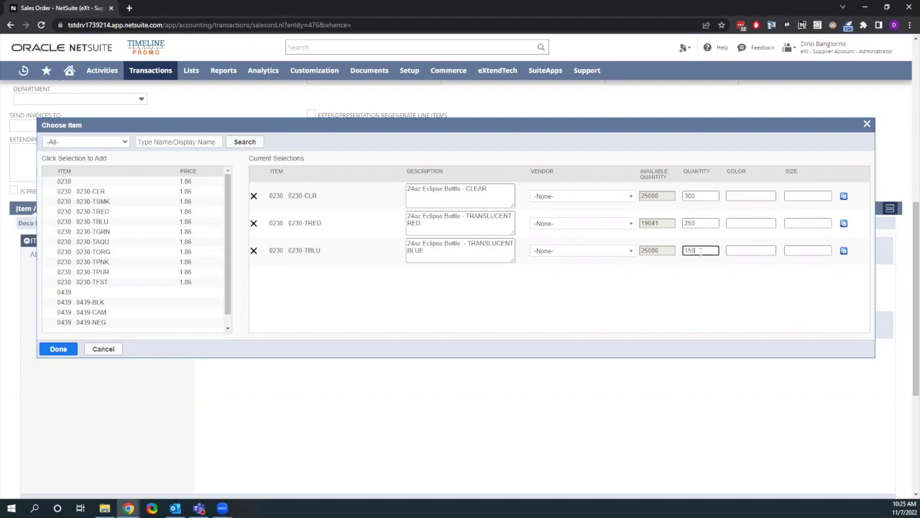
key("Tab")
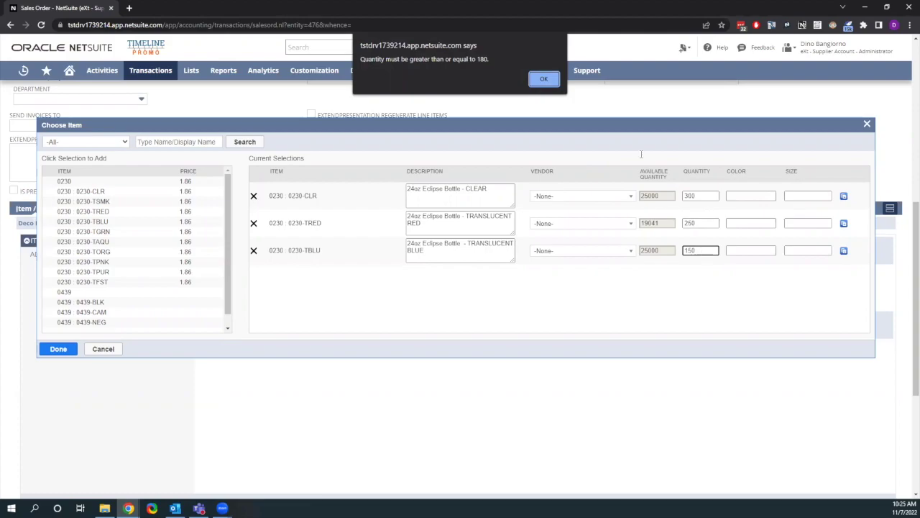
left_click(544, 79)
type("180")
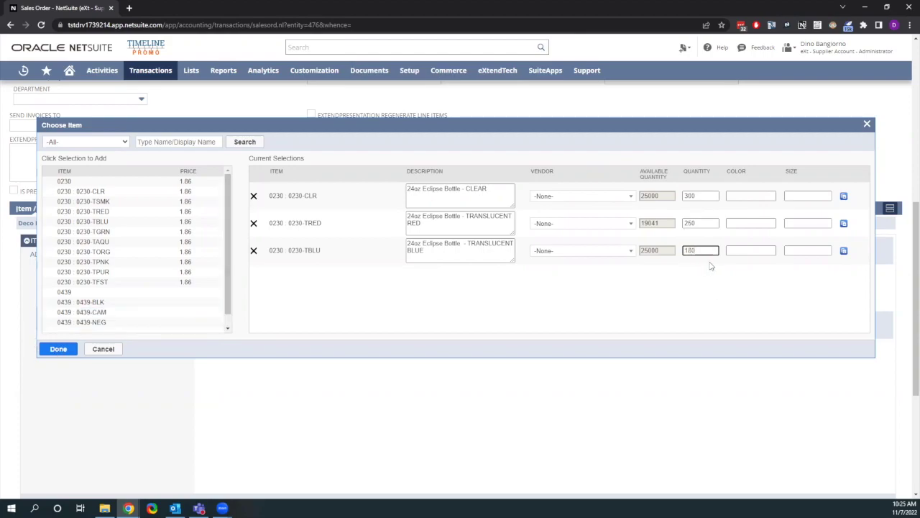
left_click(57, 350)
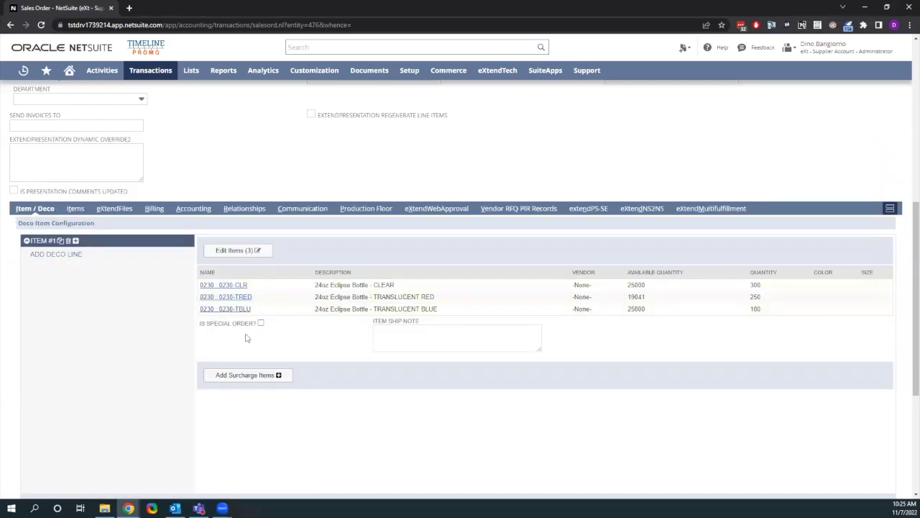
Step: Check which surcharge items are available for the item group without adding any
left_click(245, 376)
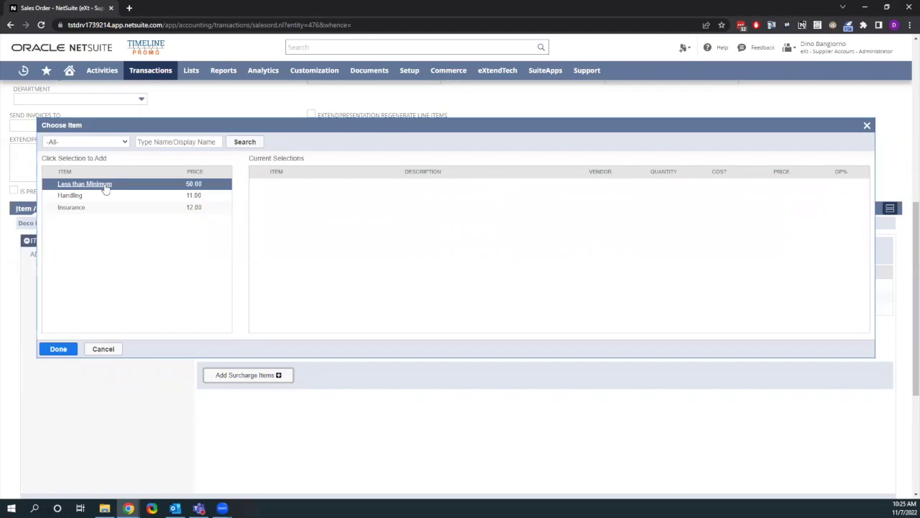
left_click(103, 349)
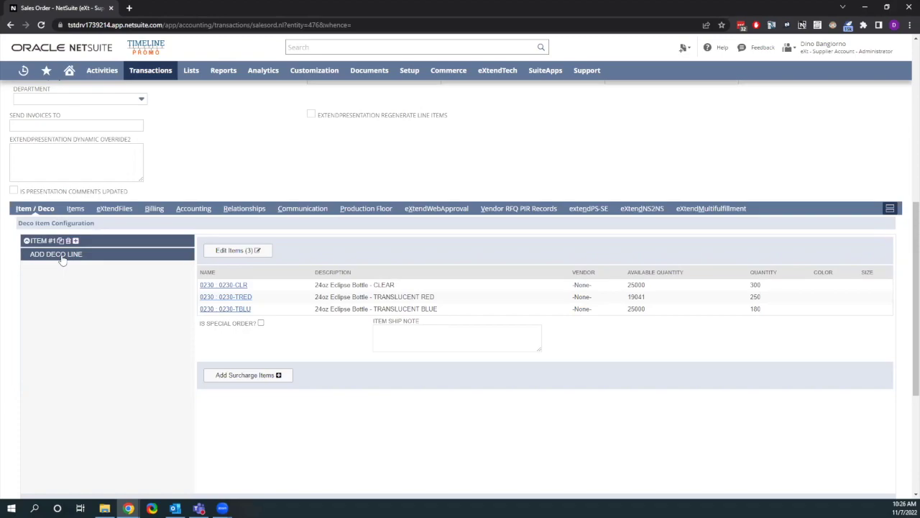
Step: Add a deco line to the item group and set its imprint configuration to Silkscreen
left_click(58, 255)
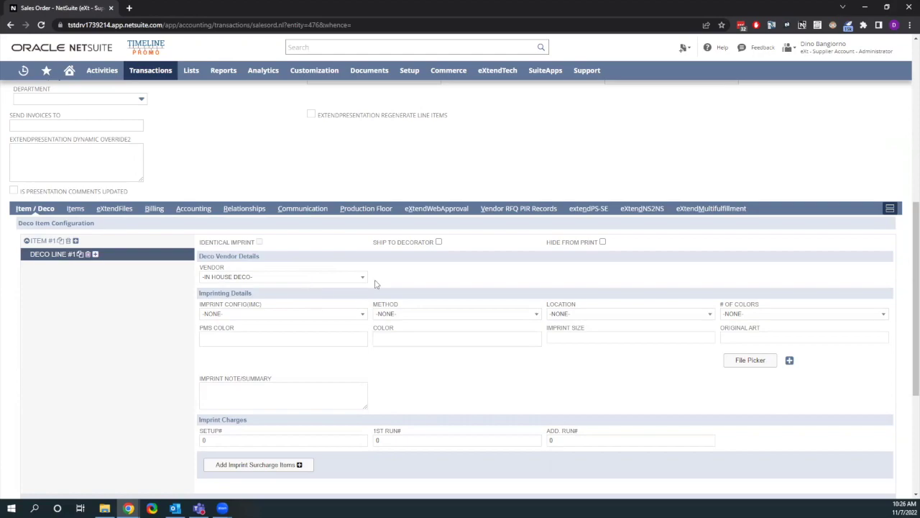
left_click(363, 314)
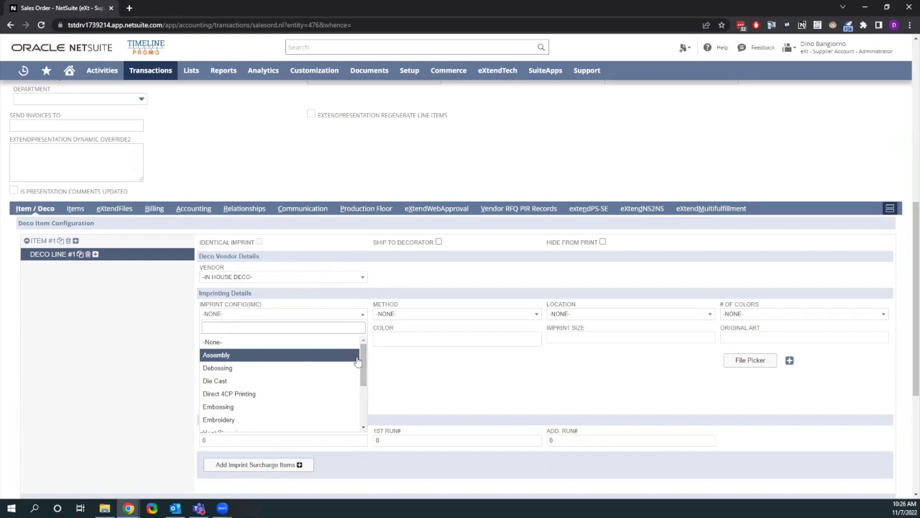
mouse_move(363, 353)
left_mouse_down()
mouse_move(367, 387)
mouse_move(366, 350)
left_mouse_up()
scroll(276, 370, "down", 3)
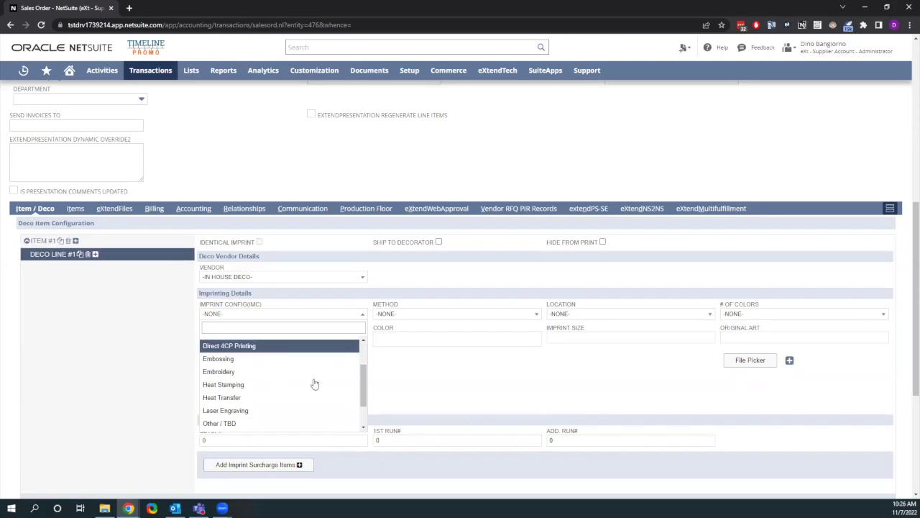
scroll(256, 388, "down", 1)
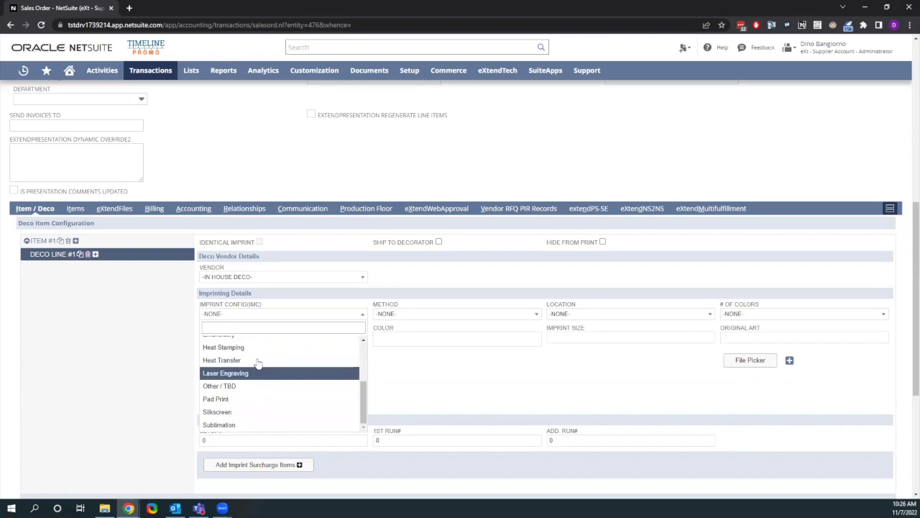
scroll(258, 363, "down", 1)
left_click(238, 369)
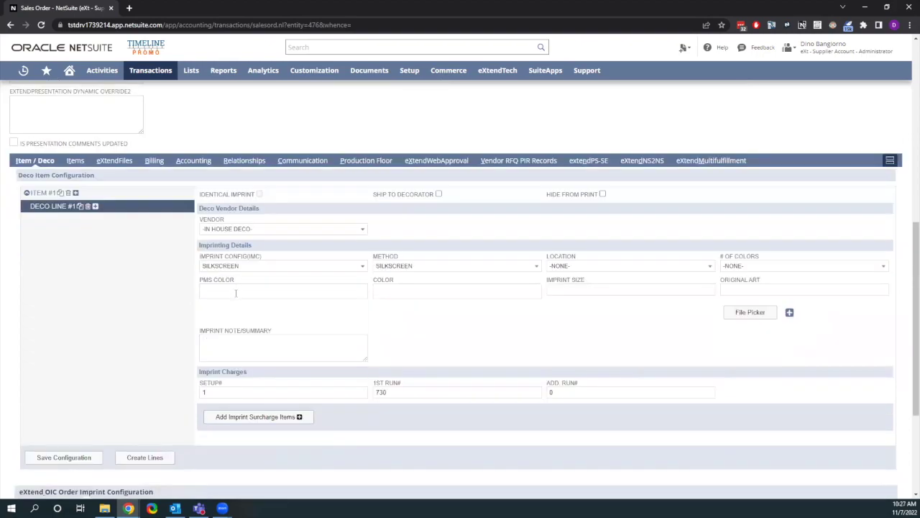
Step: Set the deco line's imprint location to Side One and its number of colors to 1
left_click(603, 267)
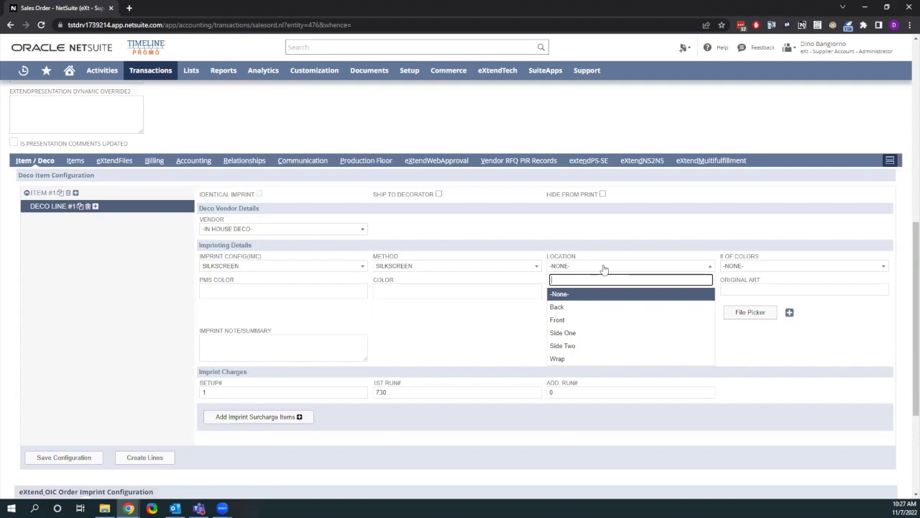
left_click(587, 334)
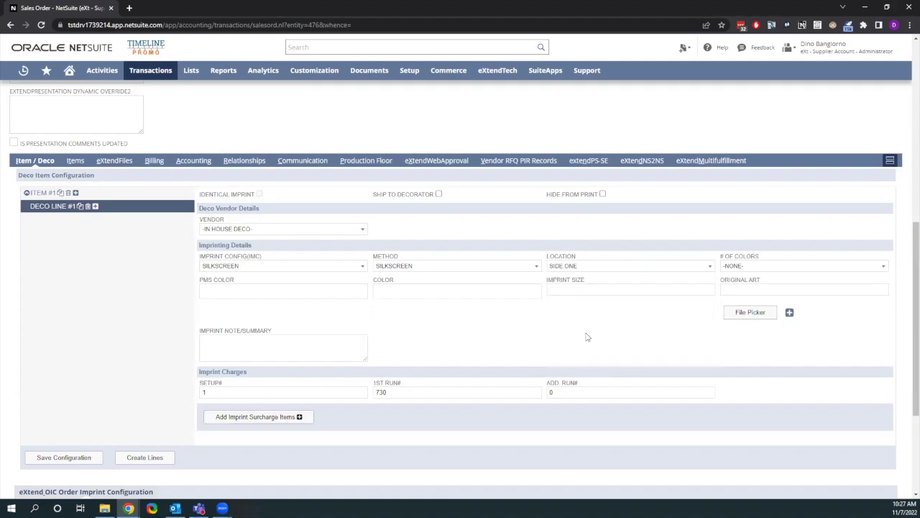
left_click(738, 270)
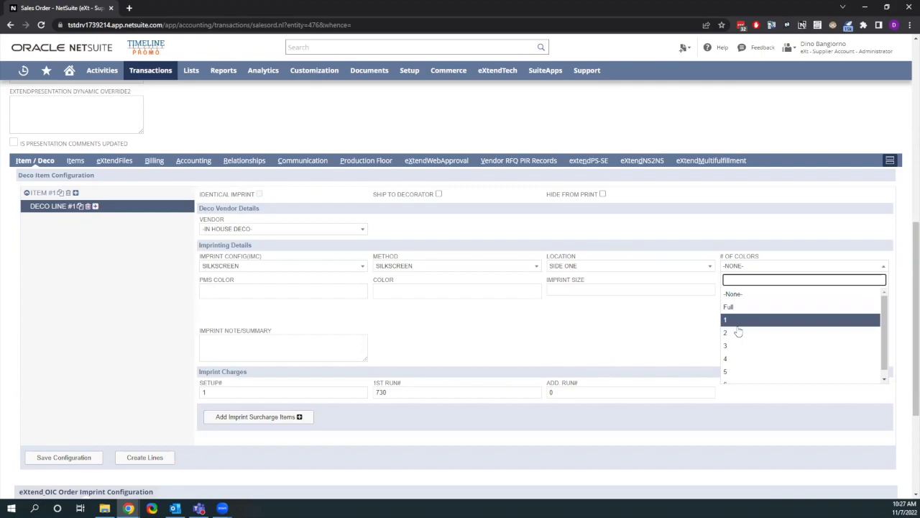
left_click(744, 321)
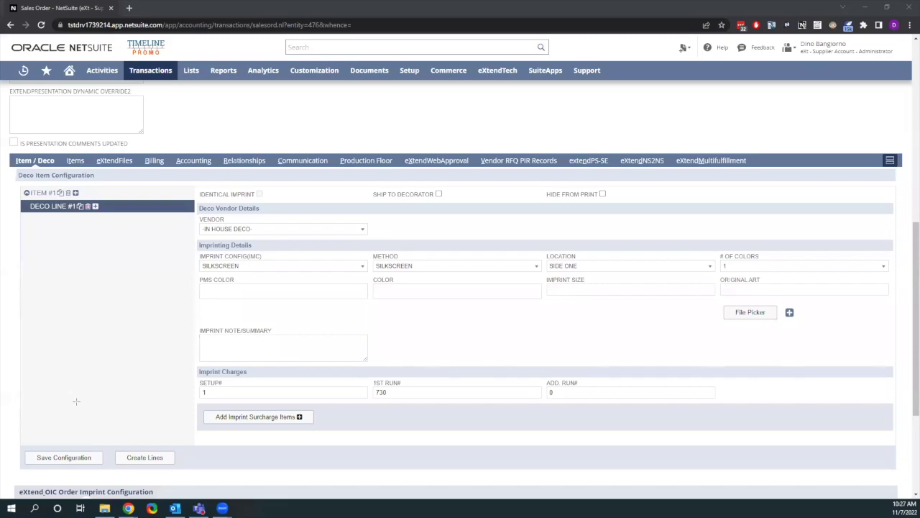
mouse_move(198, 371)
left_mouse_down()
mouse_move(477, 441)
mouse_move(472, 402)
left_mouse_up()
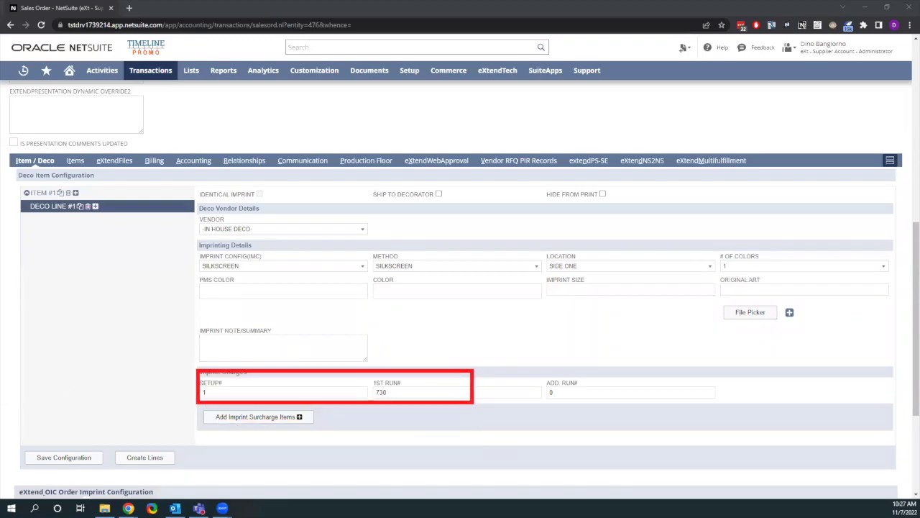
key("Escape")
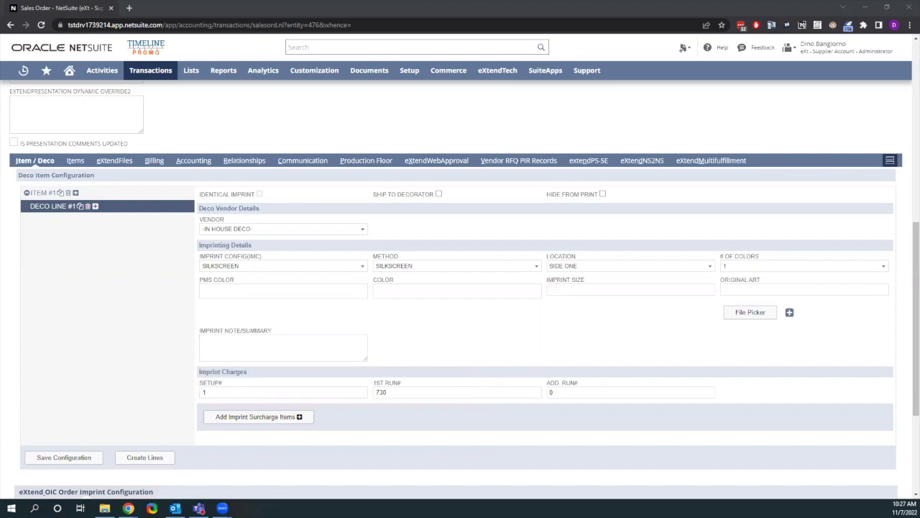
Step: Change the deco line's number of imprint colors to 2
left_click(761, 269)
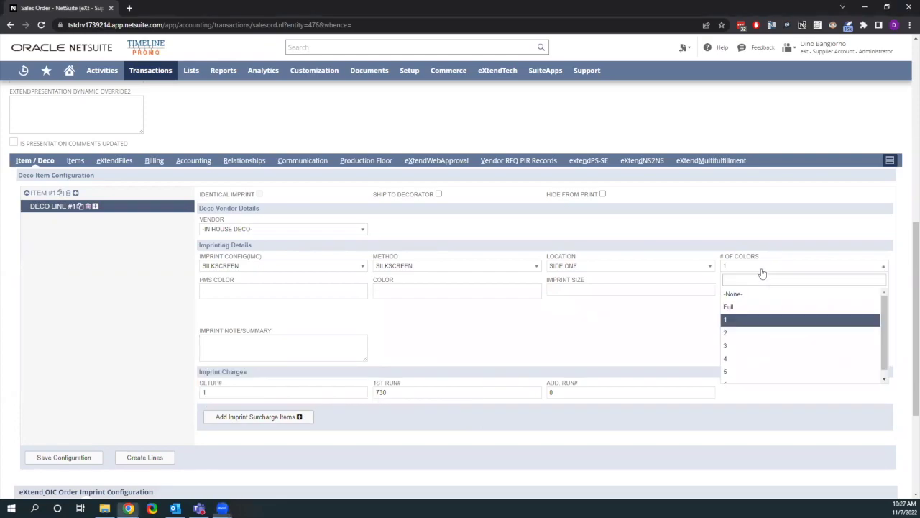
left_click(737, 331)
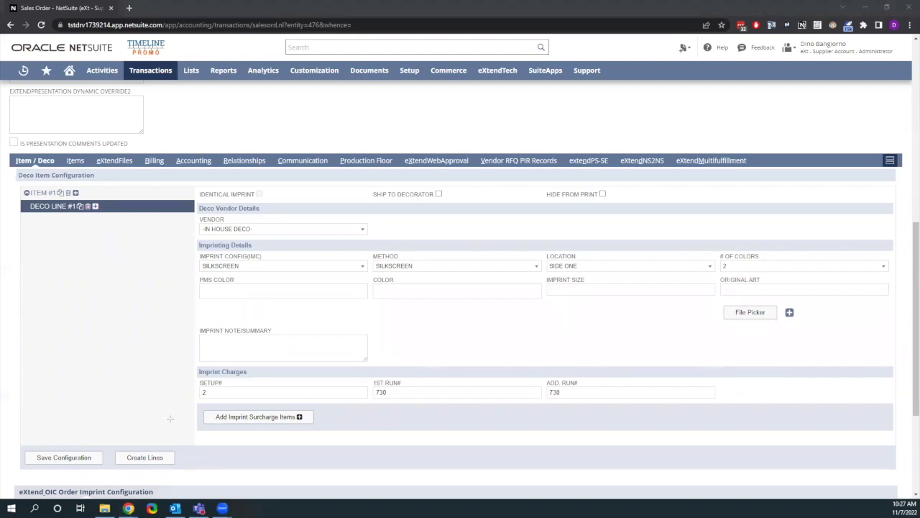
mouse_move(192, 377)
left_mouse_down()
mouse_move(277, 404)
mouse_move(584, 401)
left_mouse_up()
left_click(271, 288)
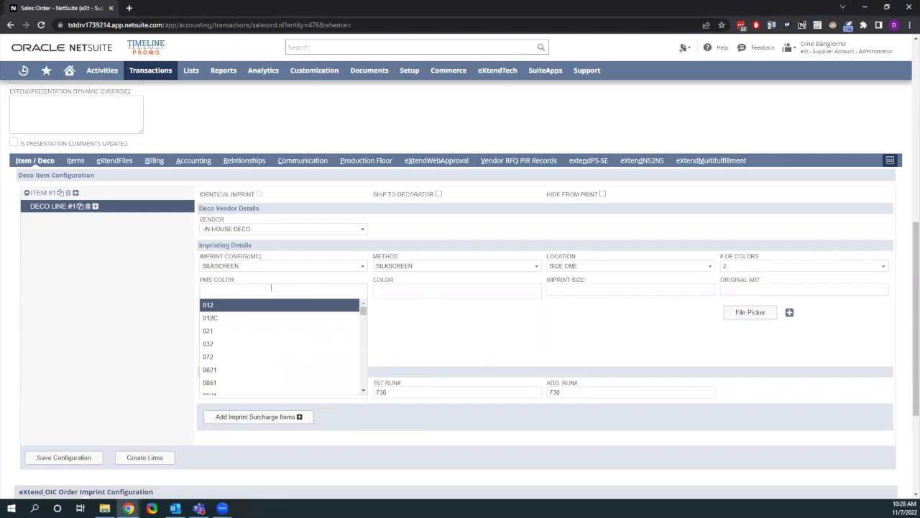
left_click(464, 325)
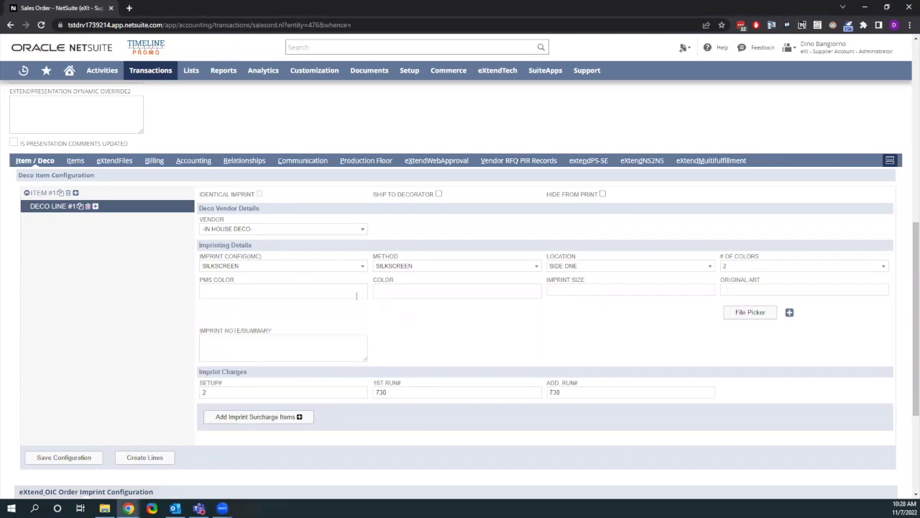
left_click(220, 291)
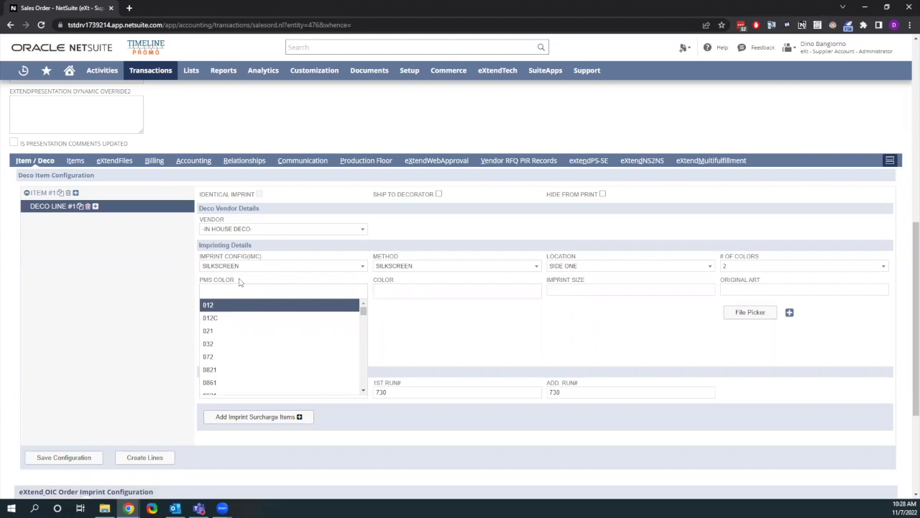
left_click_drag(236, 281, 200, 281)
left_click_drag(401, 282, 373, 282)
left_click(400, 291)
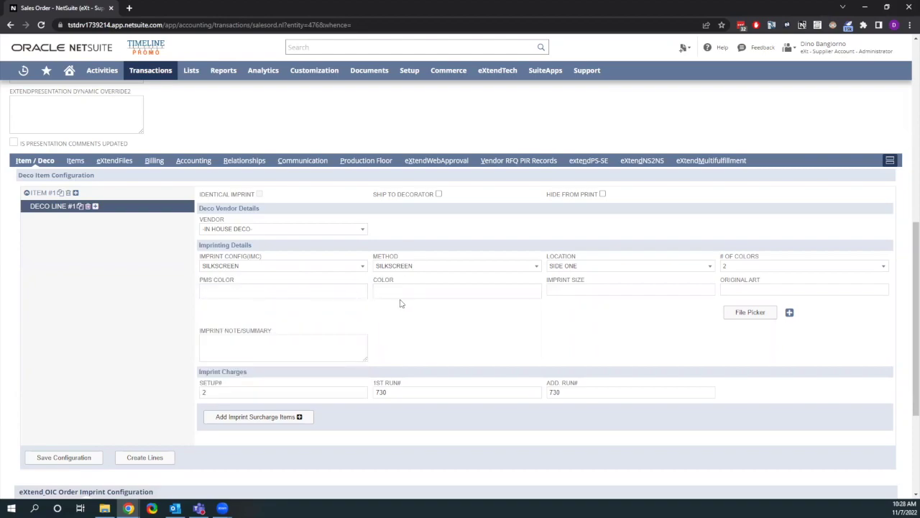
Step: Add PMS colors 0821 and 0861 to the deco line's imprinting details
left_click(286, 291)
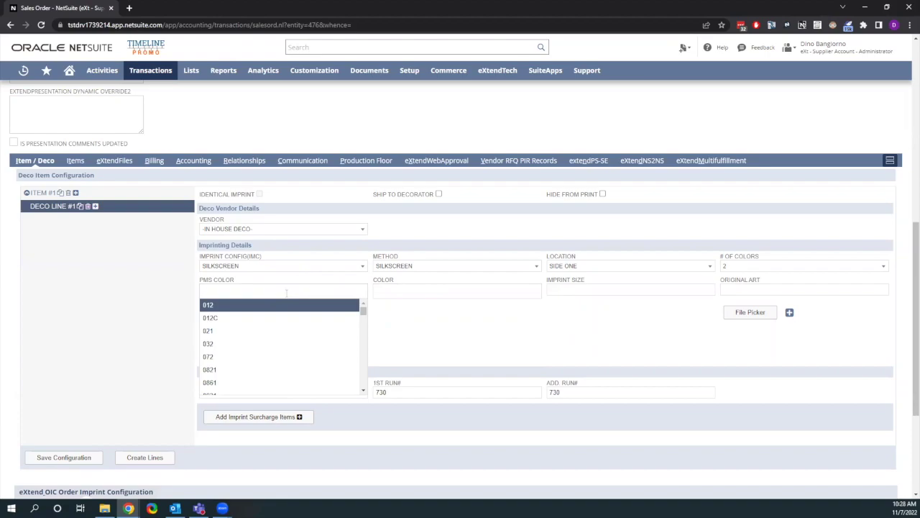
scroll(266, 327, "down", 2)
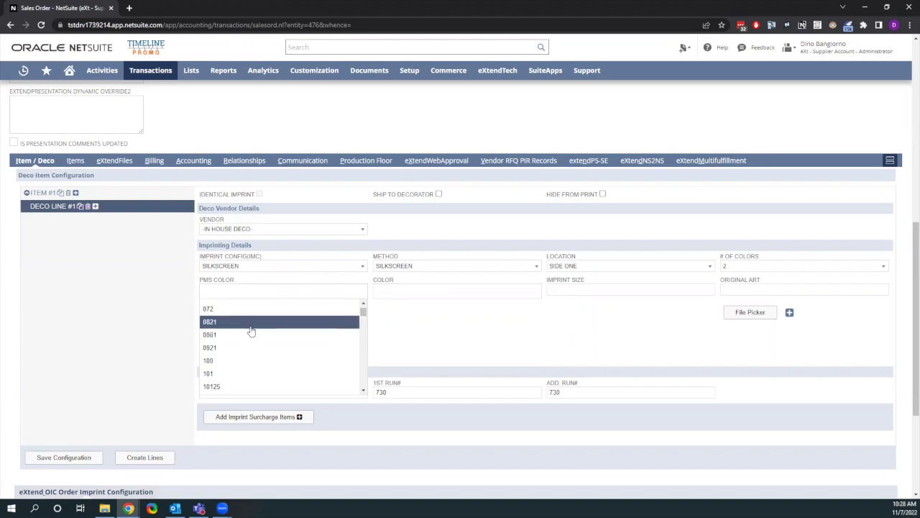
left_click(212, 324)
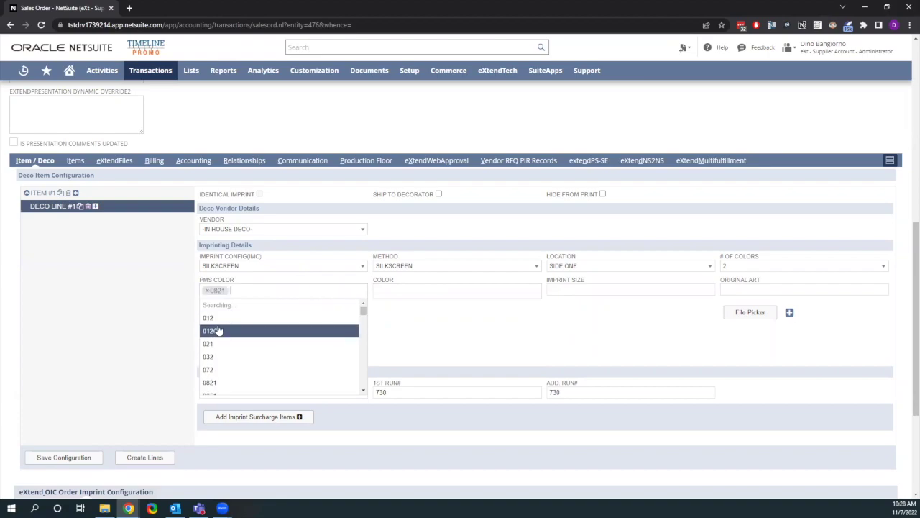
left_click(227, 353)
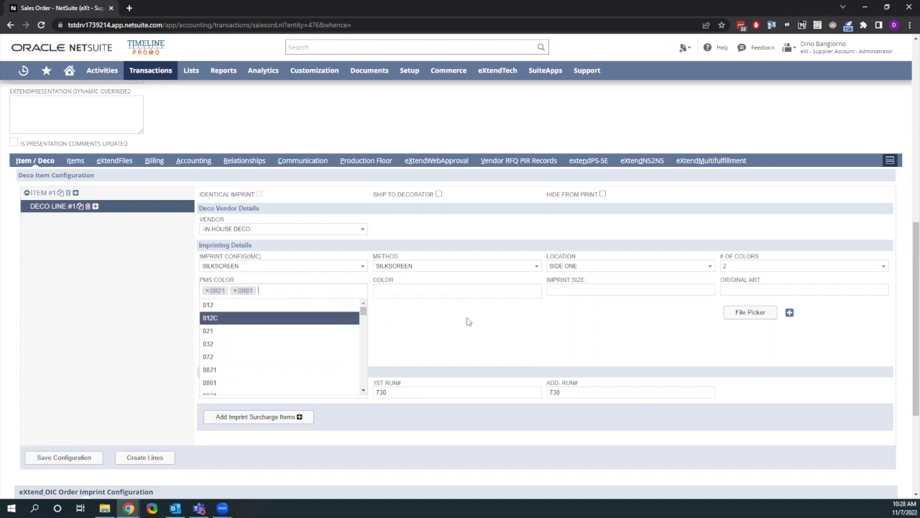
Step: Enter 3.5 x 3.5 as the deco line's imprint size and replace it with MAX
left_click(579, 291)
left_click(579, 291)
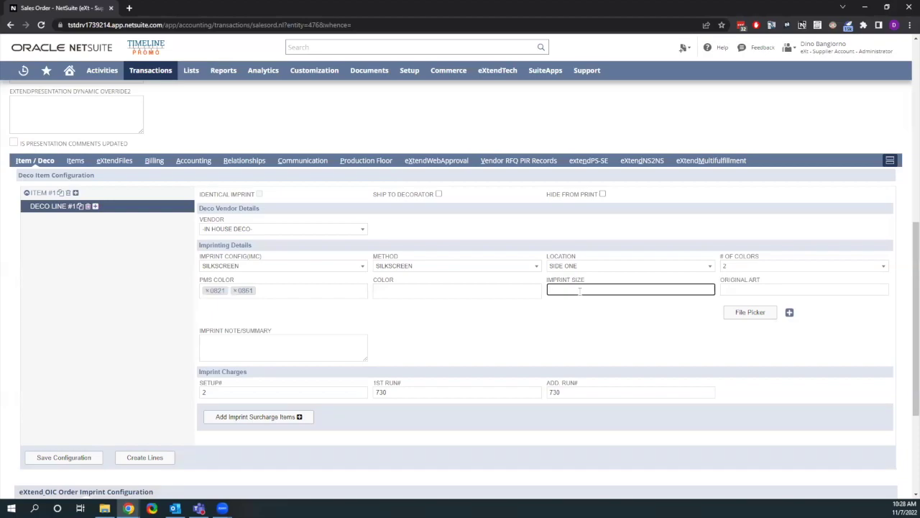
type("3.5 x 3.5")
key("BackSpace")
key("BackSpace")
key("BackSpace")
key("BackSpace")
key("BackSpace")
key("BackSpace")
key("BackSpace")
key("BackSpace")
key("BackSpace")
type("MAX")
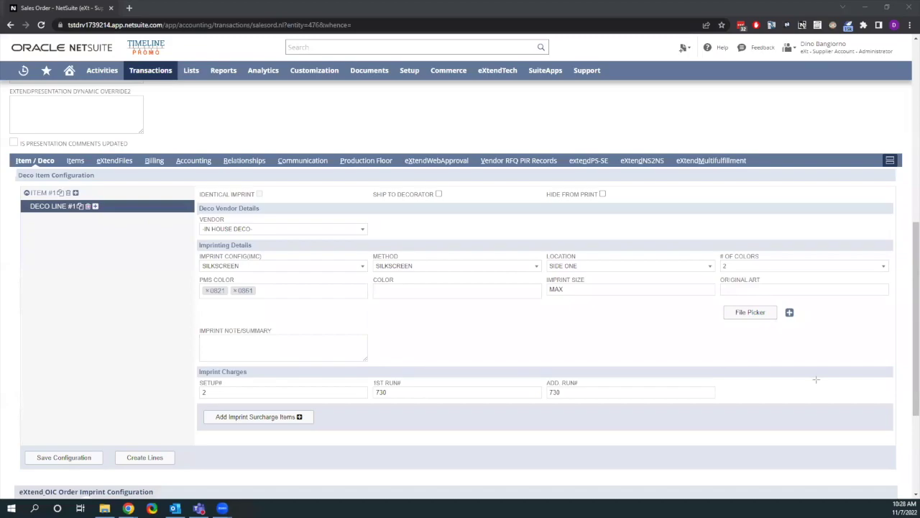
Step: Check which imprint surcharge items are available for the deco line without adding any
left_click_drag(714, 273, 860, 326)
left_click(258, 423)
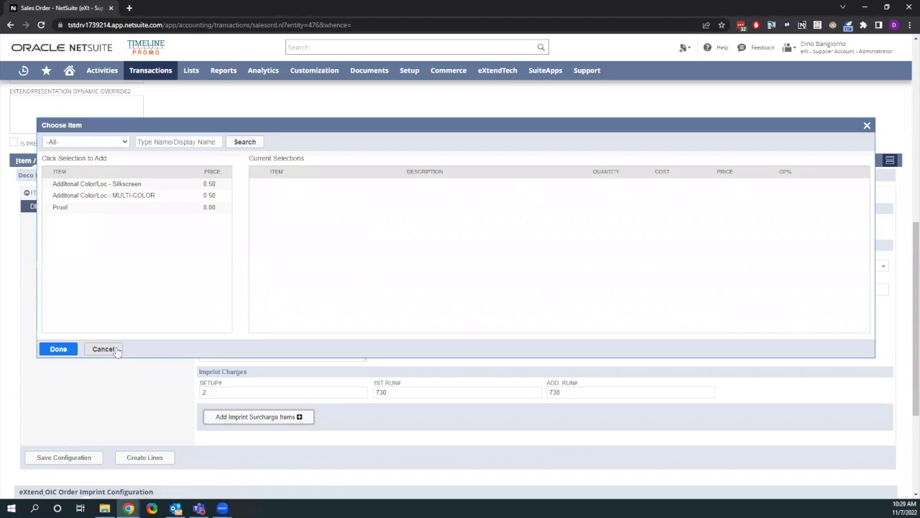
left_click(103, 349)
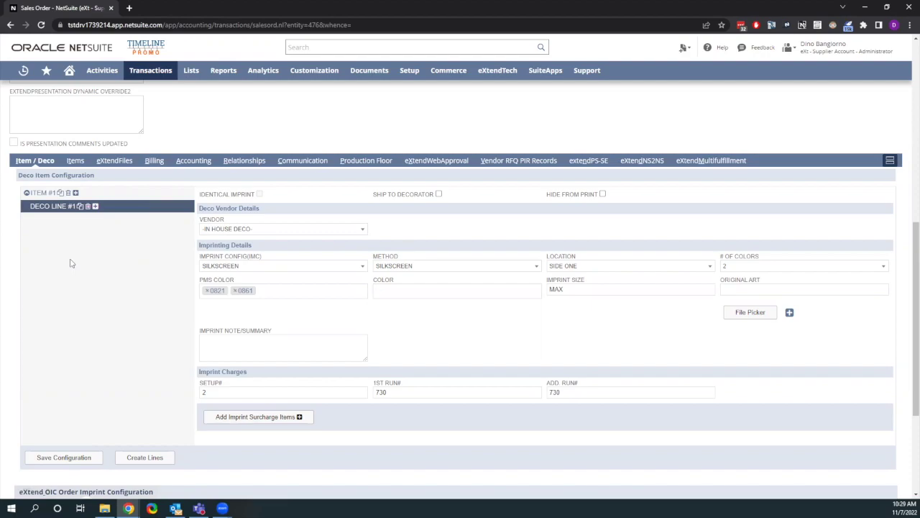
Step: Create the sales order lines from the item and deco configuration
left_click(145, 457)
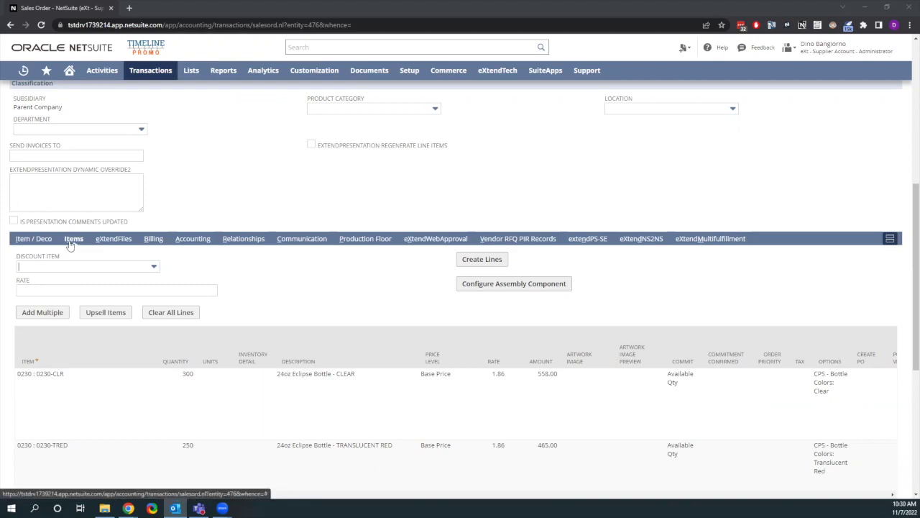
Step: Review the bottle, setup, first run and additional run lines in the sales order's item list
scroll(80, 216, "down", 1)
scroll(81, 203, "down", 1)
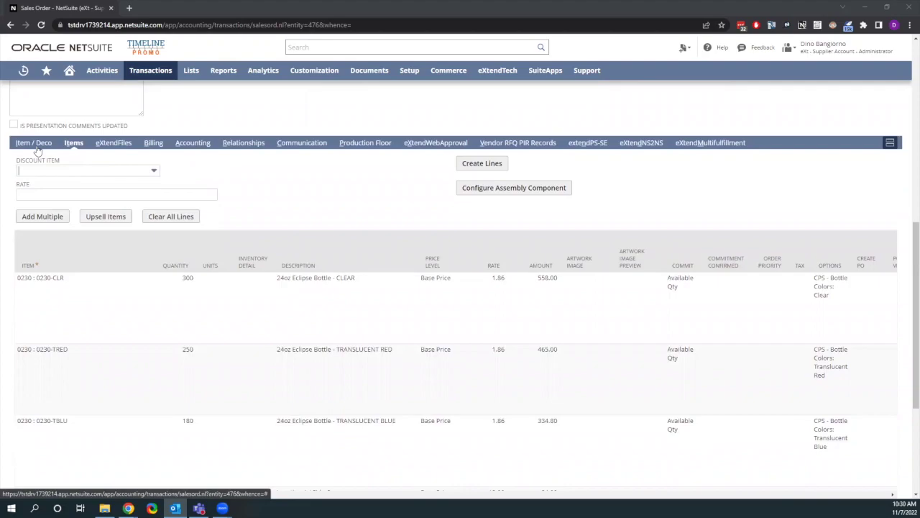
scroll(38, 149, "down", 1)
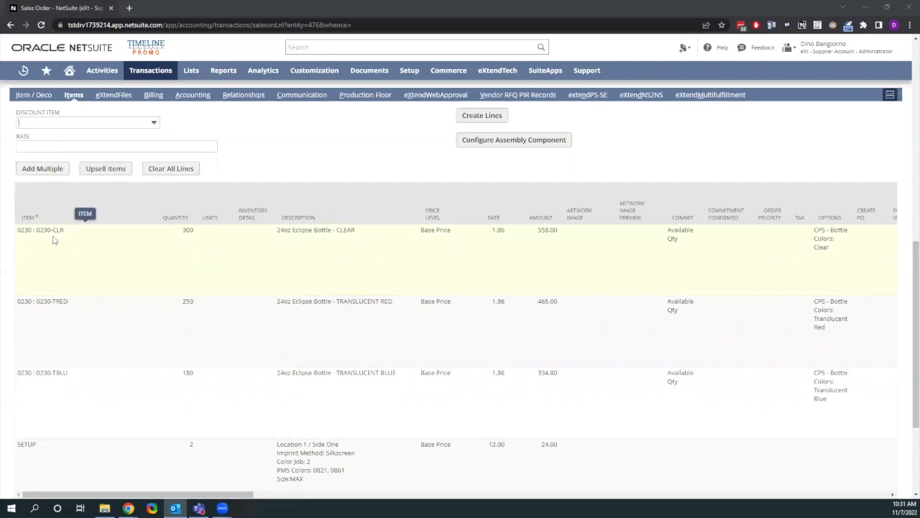
scroll(70, 345, "down", 1)
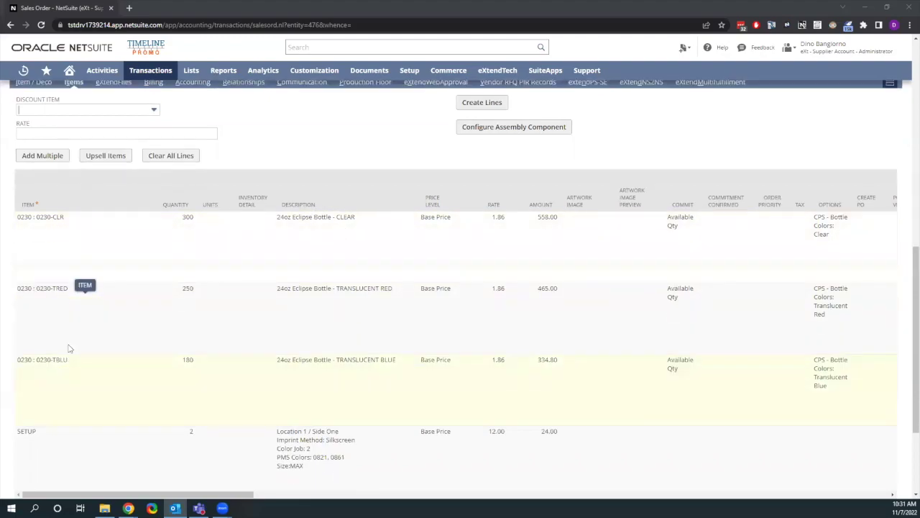
scroll(70, 349, "down", 3)
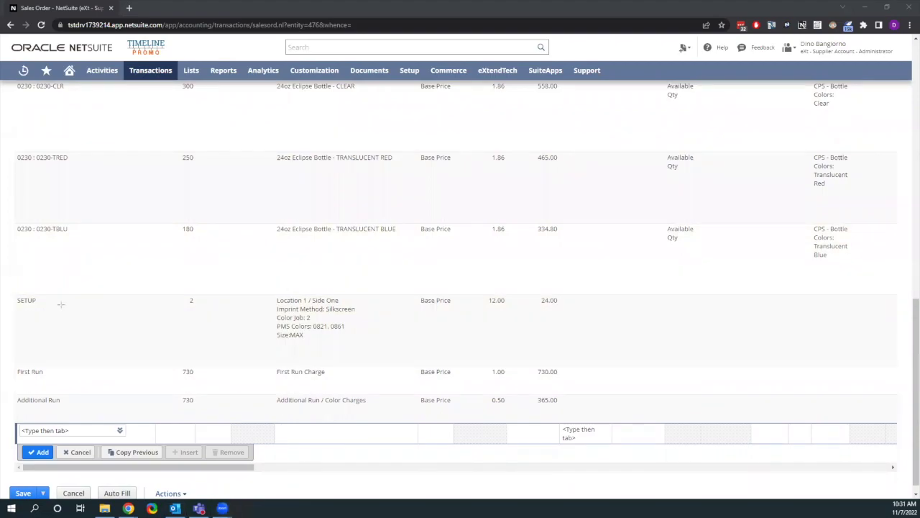
mouse_move(11, 287)
left_mouse_down()
mouse_move(100, 321)
mouse_move(226, 317)
mouse_move(455, 364)
mouse_move(401, 352)
left_mouse_up()
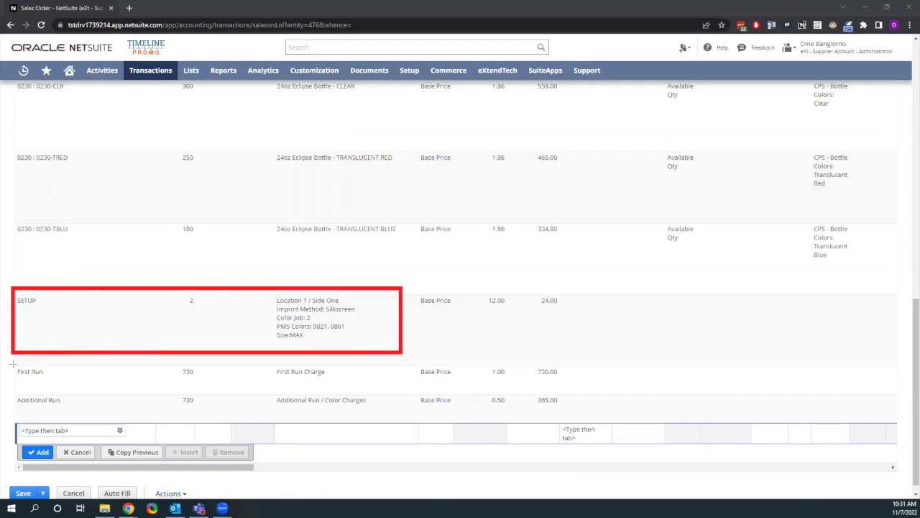
left_click_drag(13, 364, 464, 416)
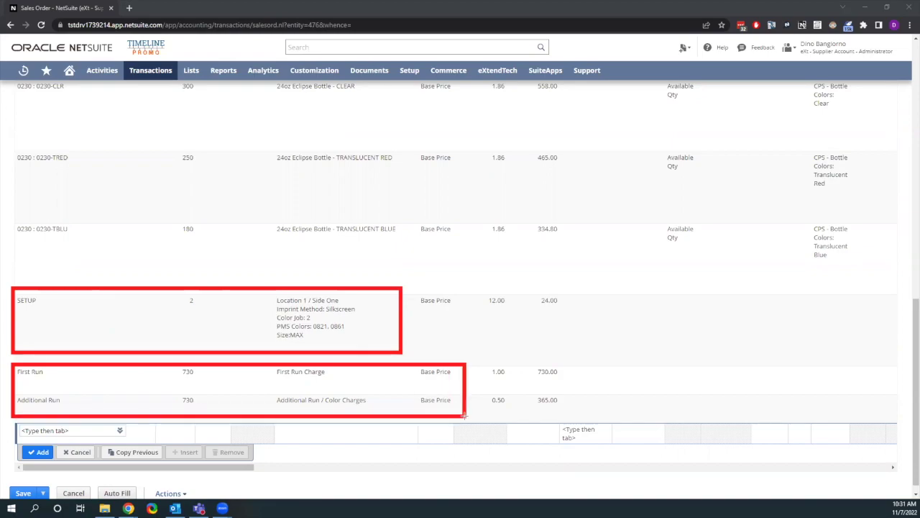